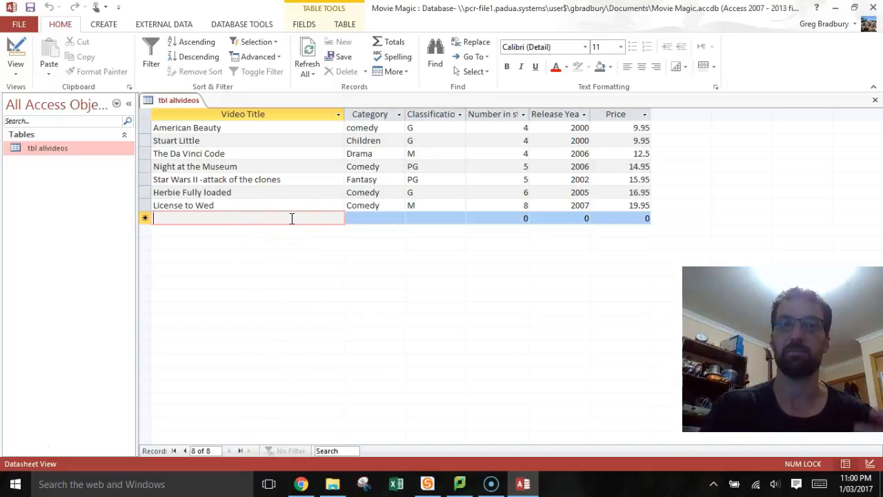
# Step: Add a record to the video table: Shrek the Third, Comedy, PG, 5 in stock, 2007, price 19.95
pyautogui.click(171, 217)
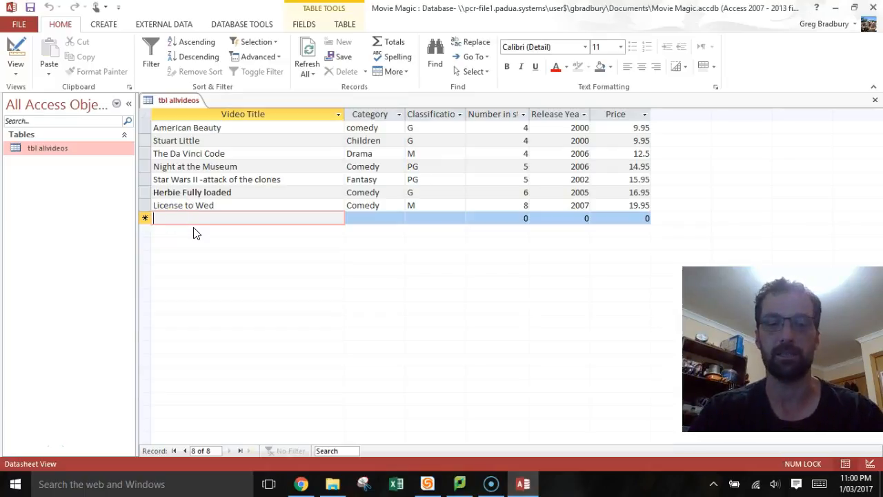
pyautogui.write('Shrek the ')
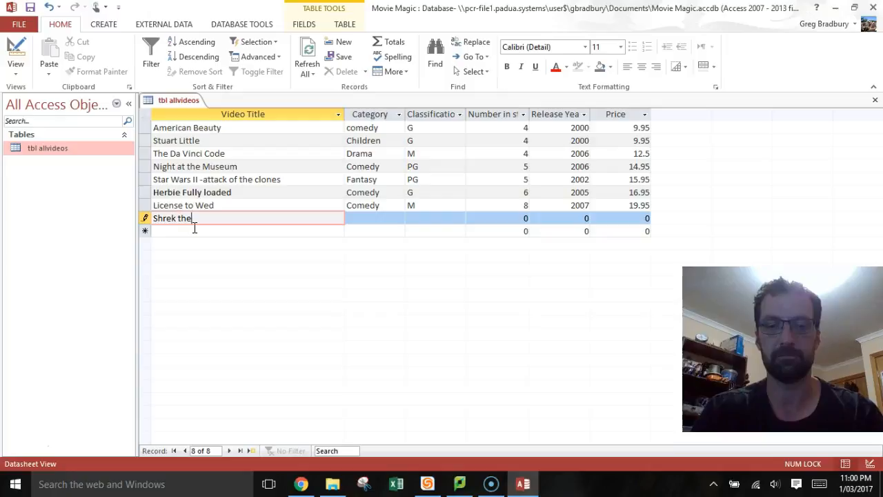
pyautogui.write('Third')
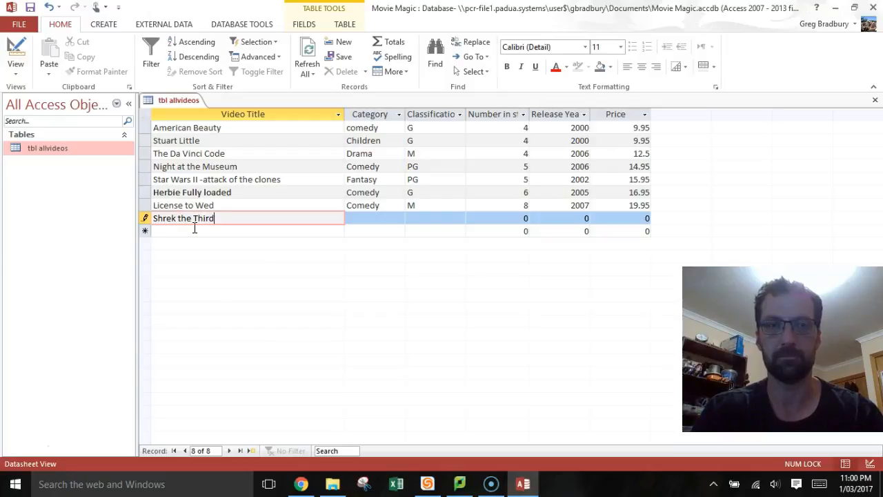
pyautogui.press('Tab')
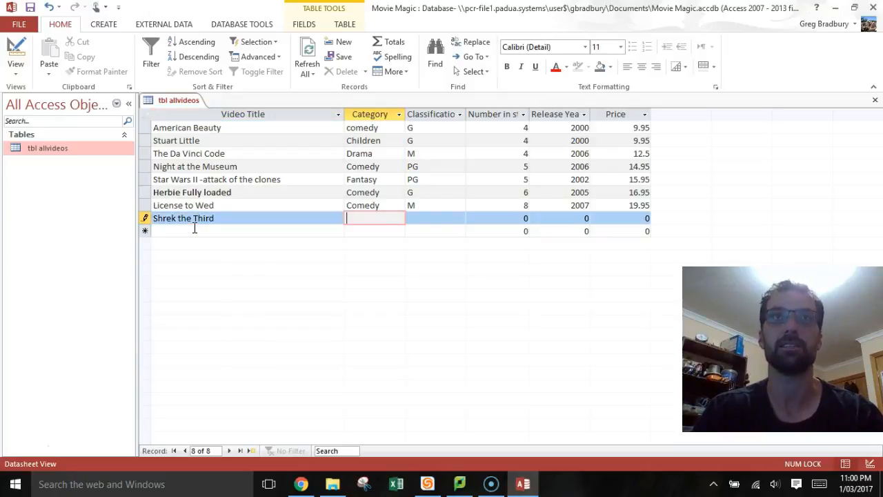
pyautogui.write('Comedy')
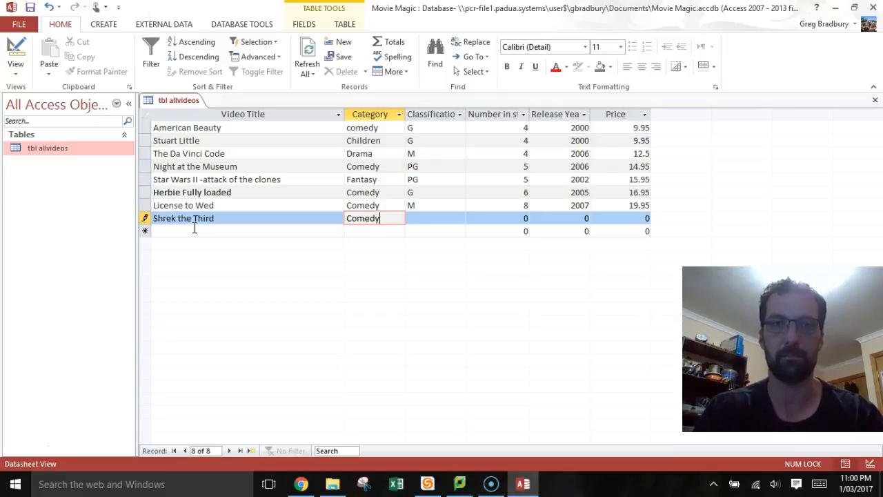
pyautogui.press('Tab')
pyautogui.write('PG')
pyautogui.press('Tab')
pyautogui.write('5')
pyautogui.press('Tab')
pyautogui.write('2007')
pyautogui.press('Tab')
pyautogui.write('19.95')
pyautogui.press('Tab')
# Step: Add a record for The Simpsons Movie: Comedy, PG, 2 in stock, release year 2007, price 19.95
pyautogui.write('The ')
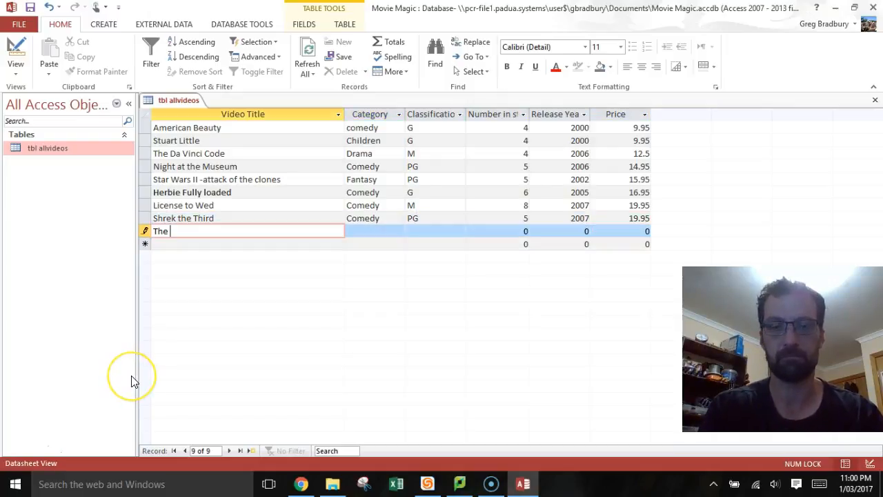
pyautogui.write('Simpsons Movie')
pyautogui.press('Tab')
pyautogui.write('Comedy')
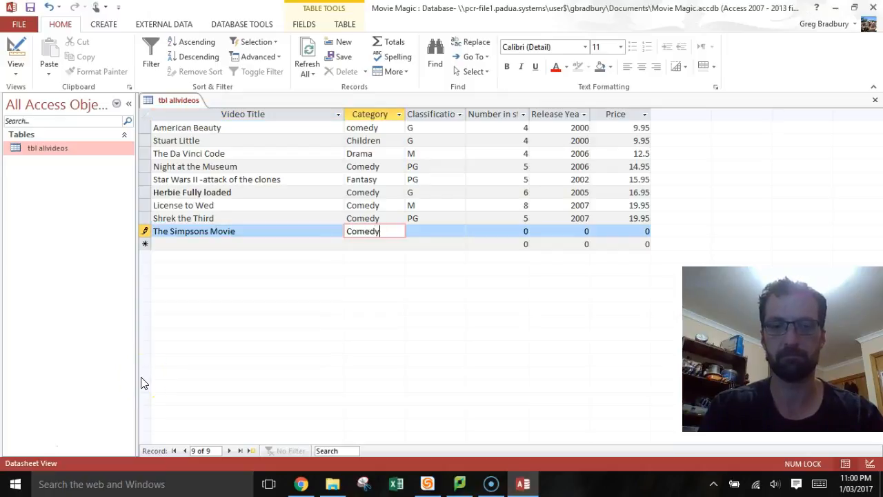
pyautogui.press('Tab')
pyautogui.write('PG')
pyautogui.press('Tab')
pyautogui.write('2')
pyautogui.press('Tab')
pyautogui.write('2007')
pyautogui.press('Tab')
pyautogui.write('19.95')
pyautogui.press('Down')
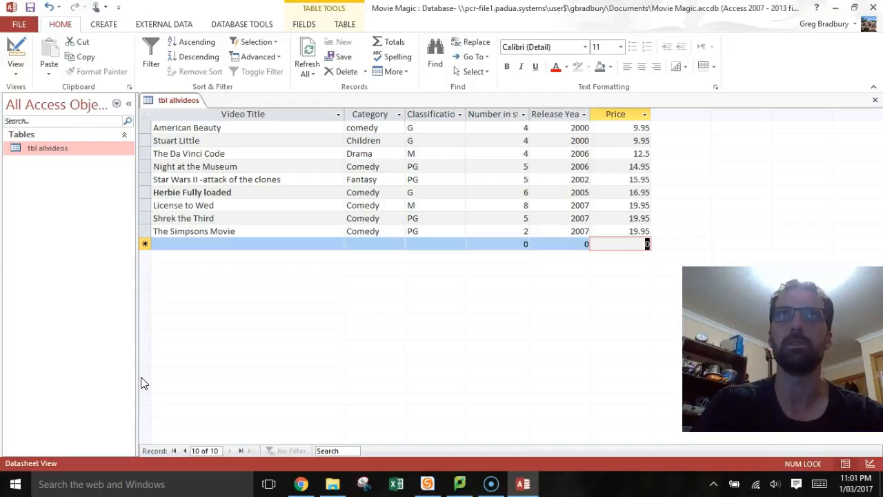
# Step: Add a record for Matrix: Science Fiction, M, 4 in stock, release year 1997, price 19.95
pyautogui.click(212, 245)
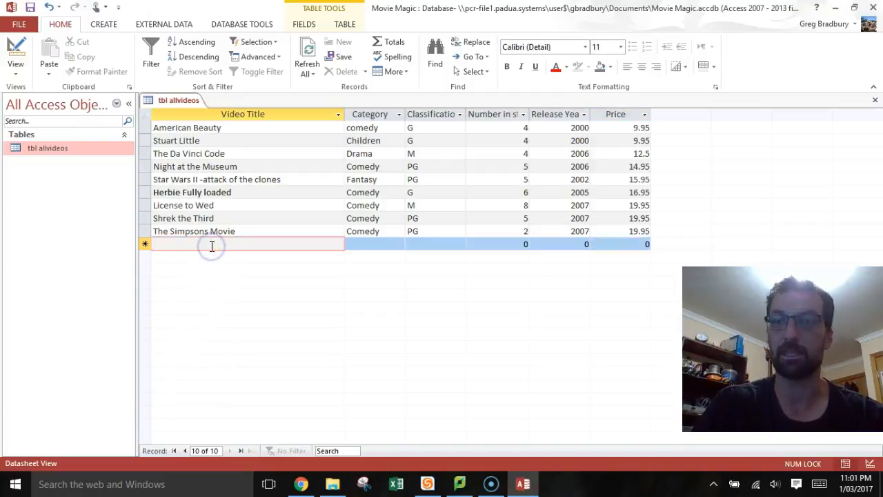
pyautogui.write('Matrix')
pyautogui.press('Tab')
pyautogui.write('Science Fiction')
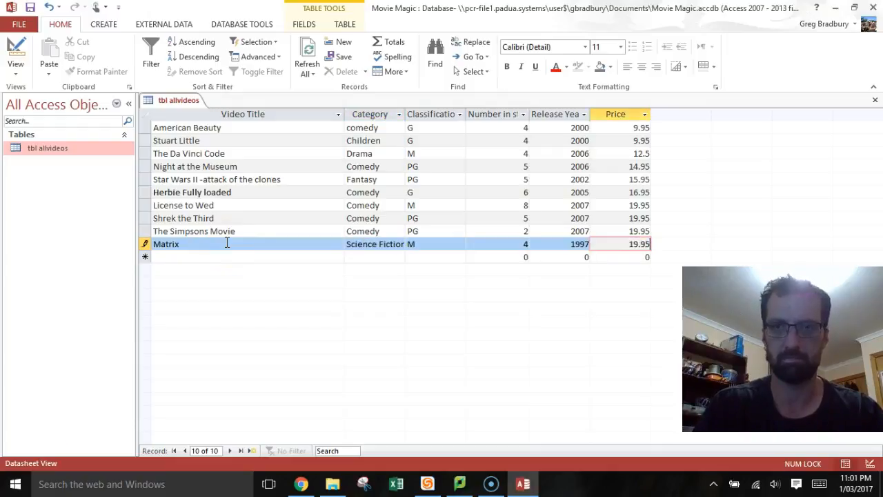
pyautogui.press('Tab')
# Step: Add a record for Pulp Fiction: Drama, MA, 2 in stock, release year 1993, price 14.95
pyautogui.write('Pulp Fiction')
pyautogui.press('Tab')
pyautogui.write('Dr')
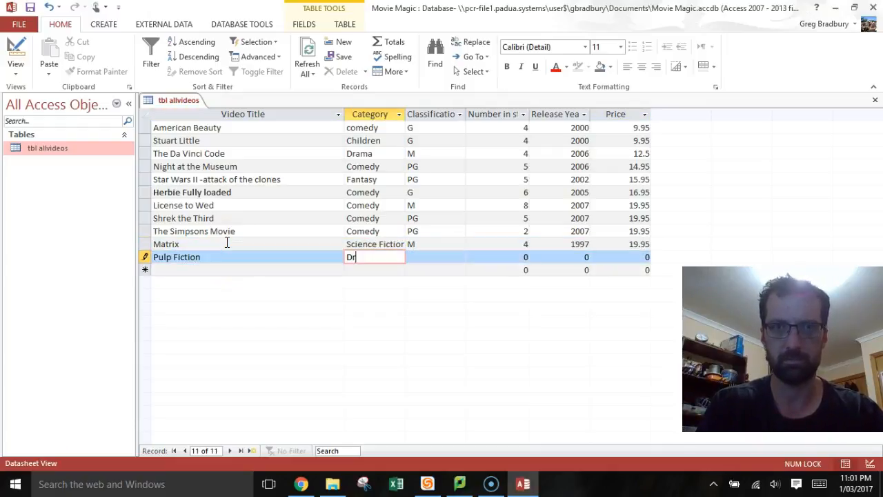
pyautogui.write('ama')
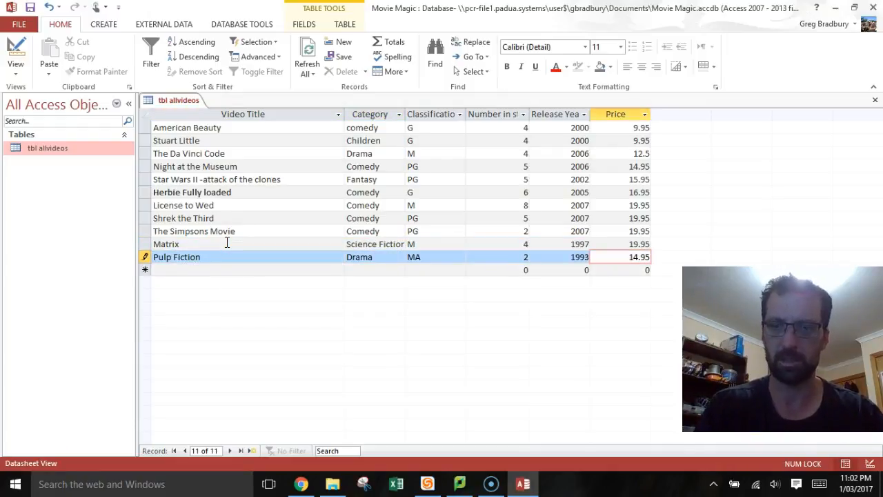
pyautogui.press('Tab')
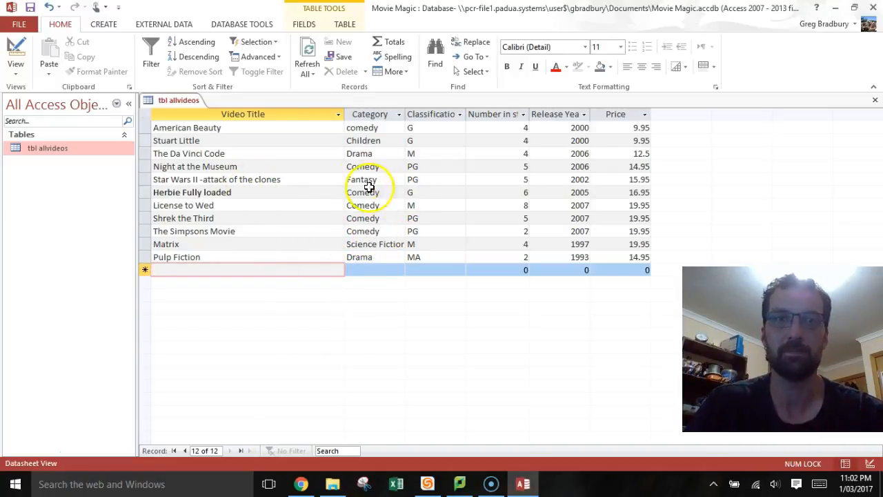
# Step: Change the classification of The Da Vinci Code to PG
pyautogui.click(419, 154)
pyautogui.moveTo(420, 154); pyautogui.dragTo(403, 155)
pyautogui.write('M')
pyautogui.press('BackSpace')
pyautogui.write('PG')
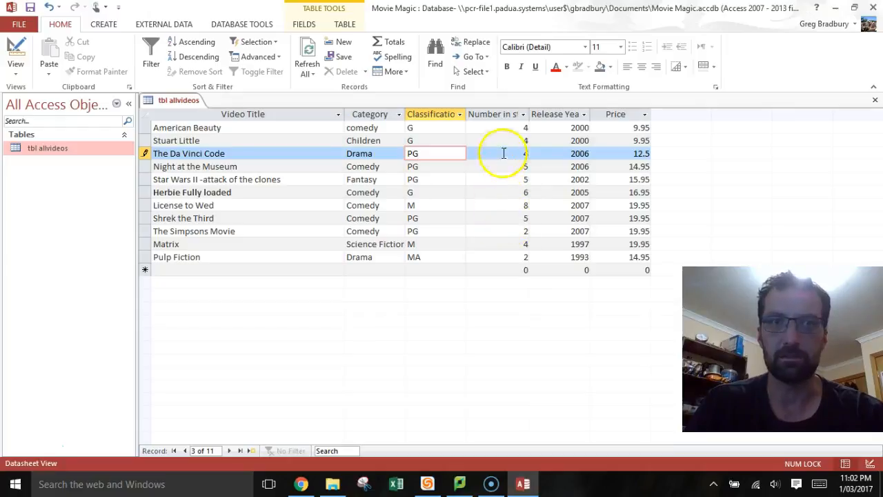
# Step: Set the number in stock for Stuart Little to 2
pyautogui.click(525, 140)
pyautogui.press('BackSpace')
pyautogui.write('2')
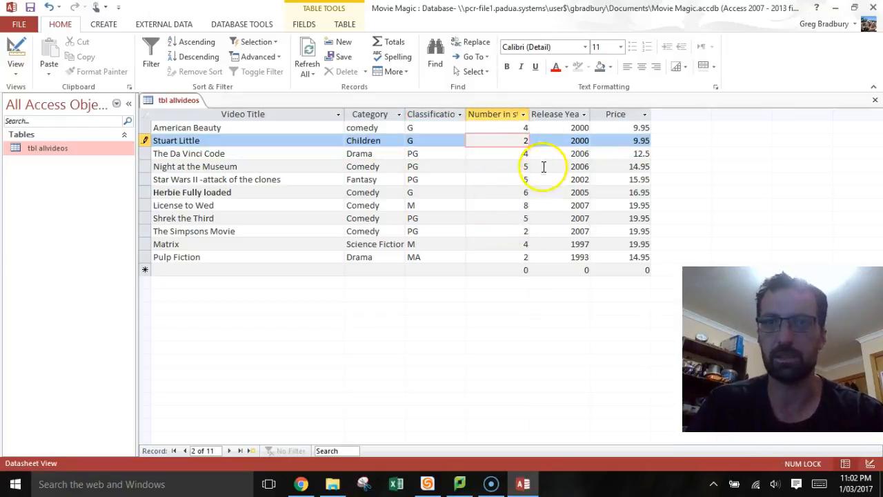
pyautogui.click(508, 202)
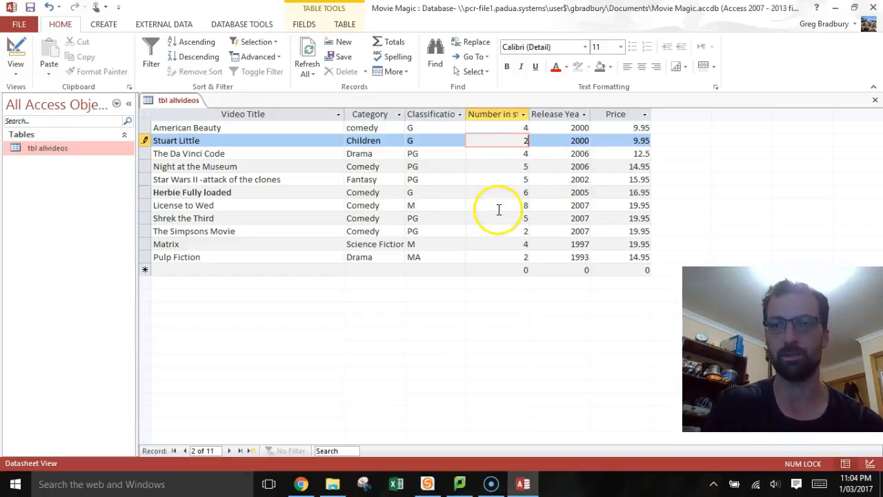
# Step: Create a report from the tbl allvideos table
pyautogui.click(108, 32)
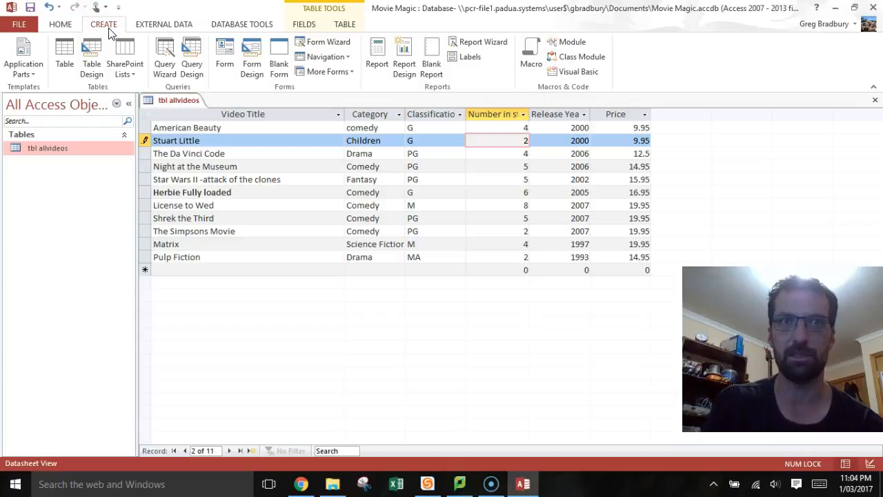
pyautogui.click(62, 64)
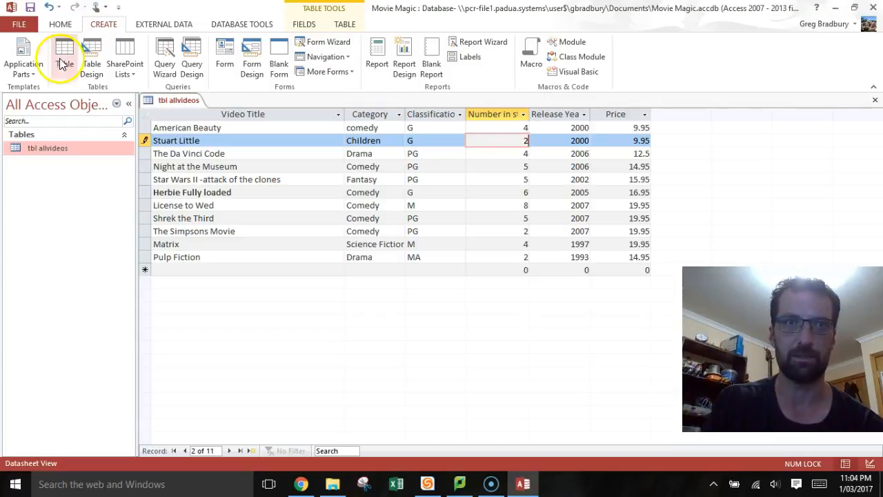
pyautogui.click(379, 60)
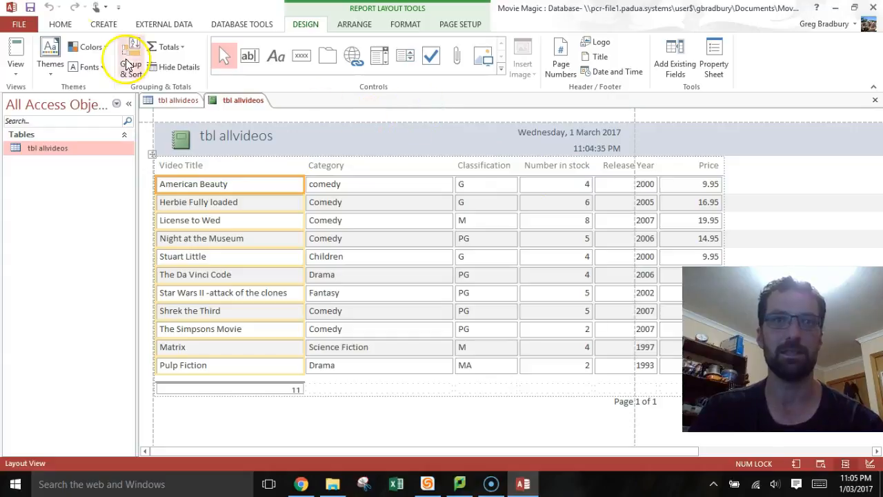
pyautogui.click(30, 31)
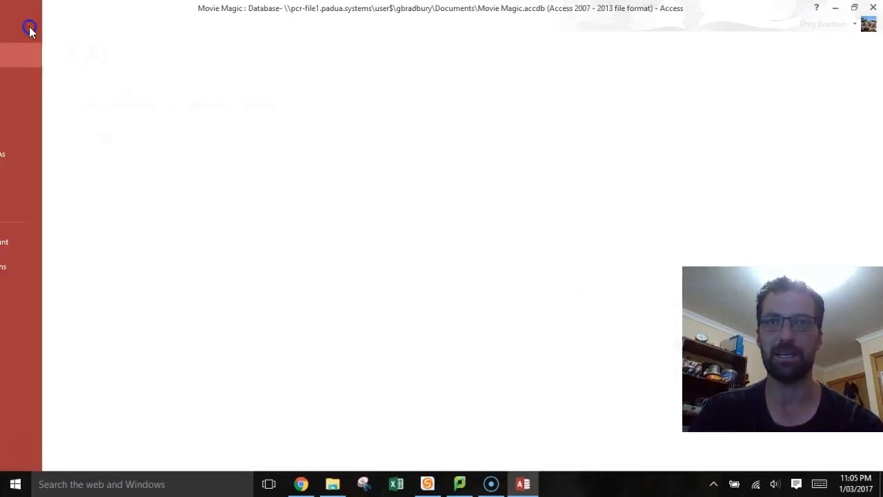
pyautogui.click(30, 30)
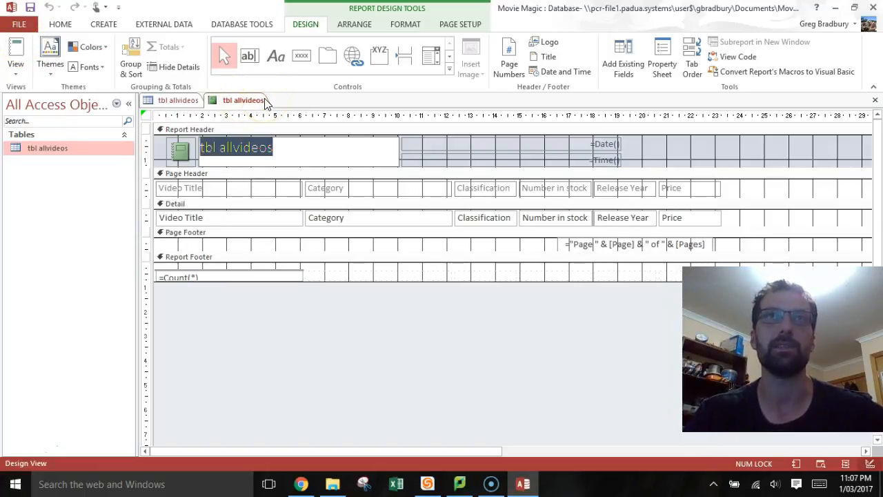
# Step: Show the new report in Report View and check its title in the header
pyautogui.click(17, 73)
pyautogui.click(43, 94)
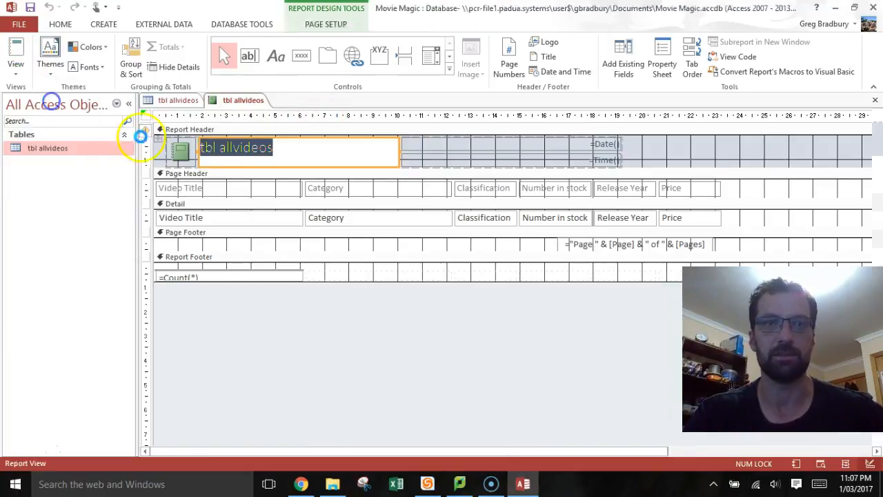
pyautogui.click(254, 134)
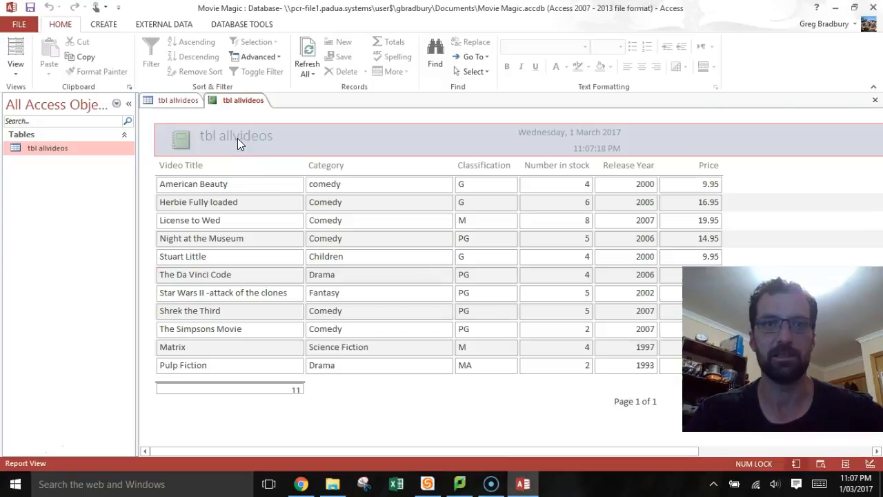
pyautogui.click(256, 141)
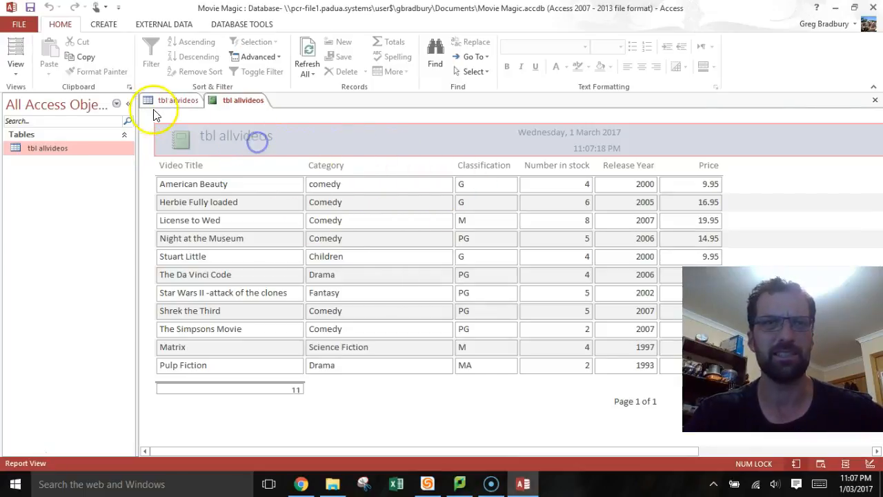
# Step: Open the report in Design View and replace the header title with "Movie Magic"
pyautogui.click(16, 69)
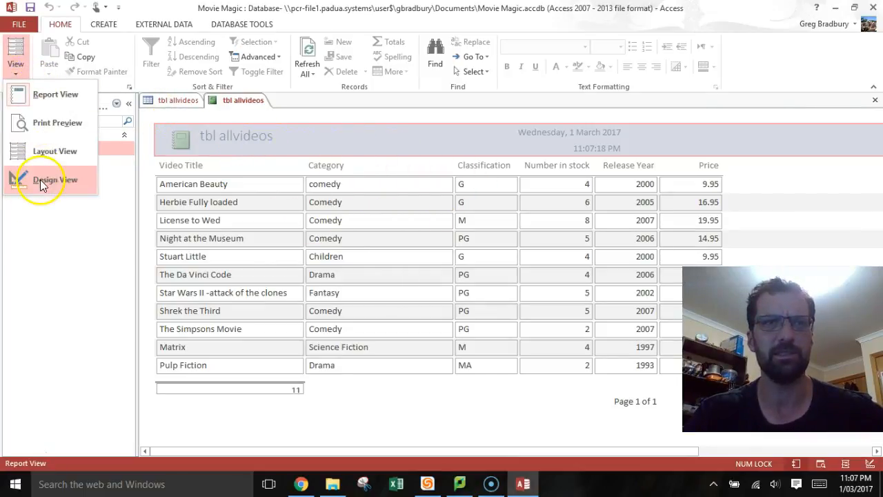
pyautogui.click(41, 180)
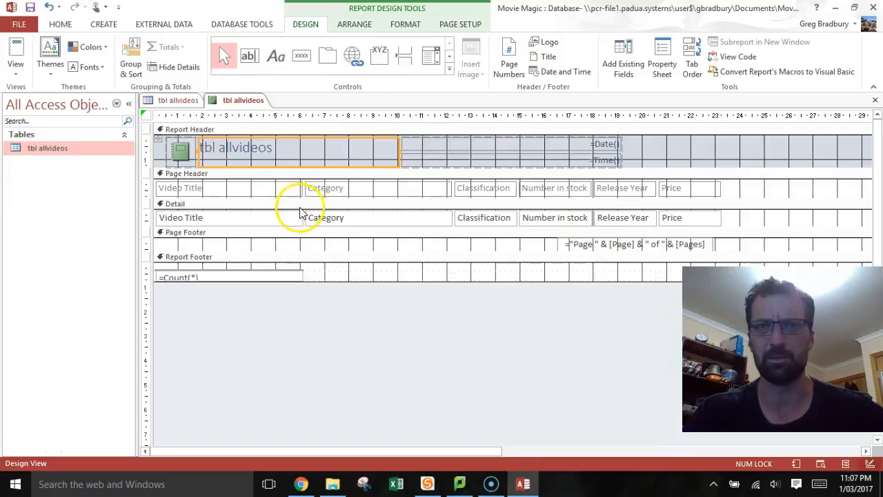
pyautogui.click(276, 147)
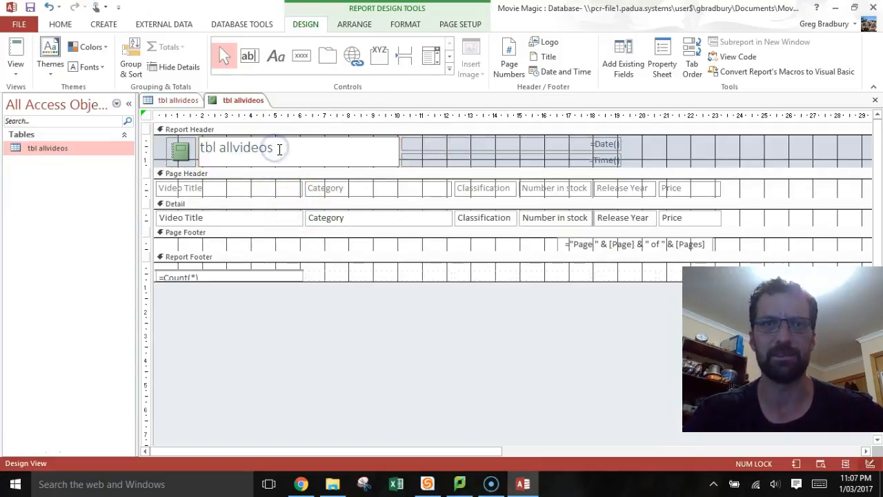
pyautogui.click(242, 102)
pyautogui.moveTo(280, 147); pyautogui.dragTo(200, 148)
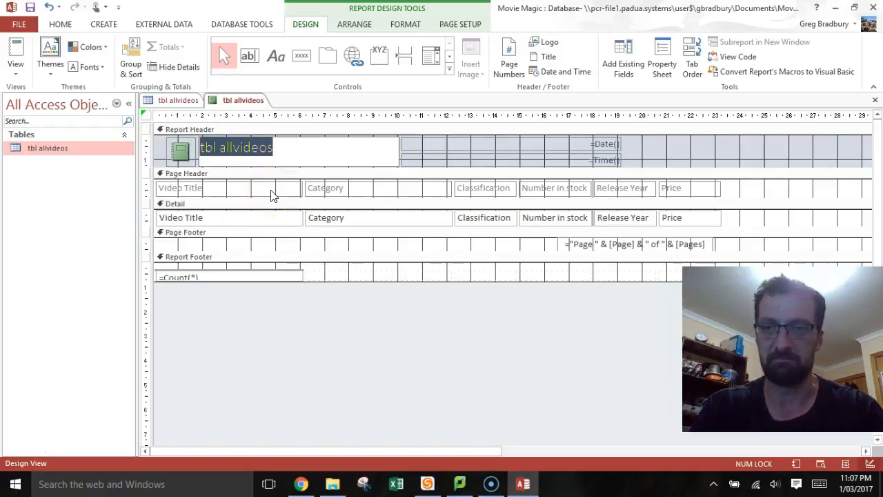
pyautogui.write('Movie Magic')
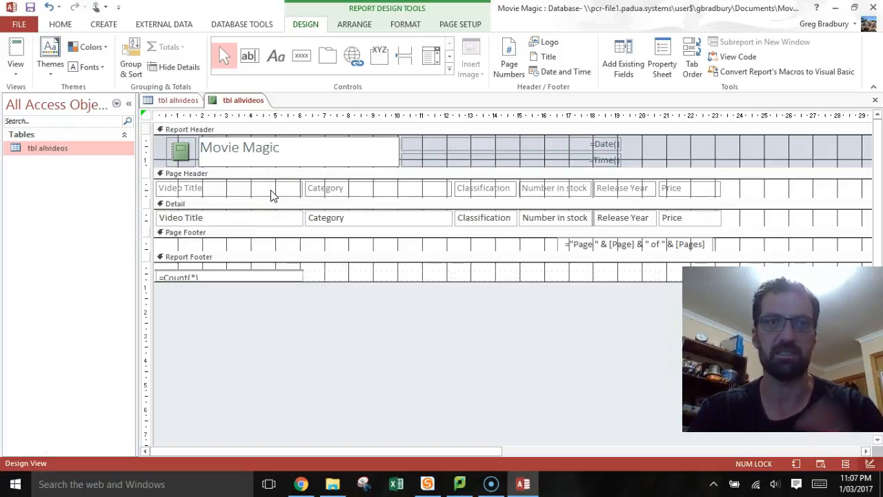
pyautogui.click(19, 54)
pyautogui.click(15, 69)
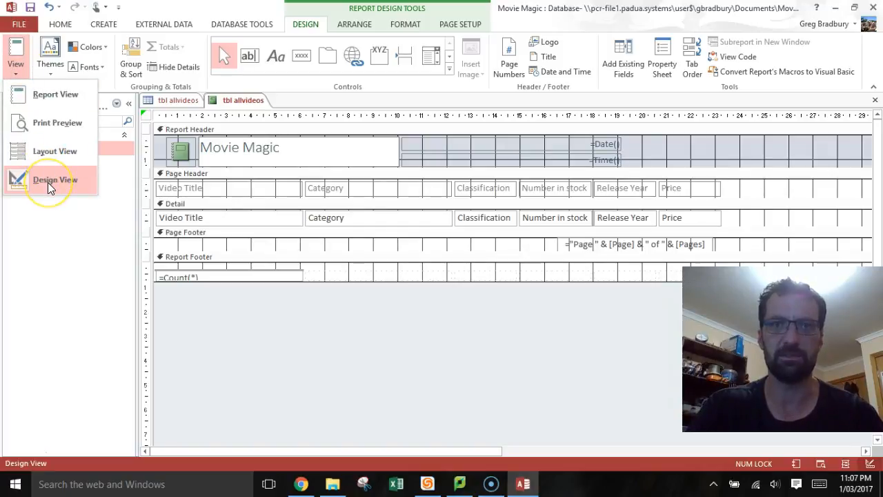
pyautogui.click(309, 337)
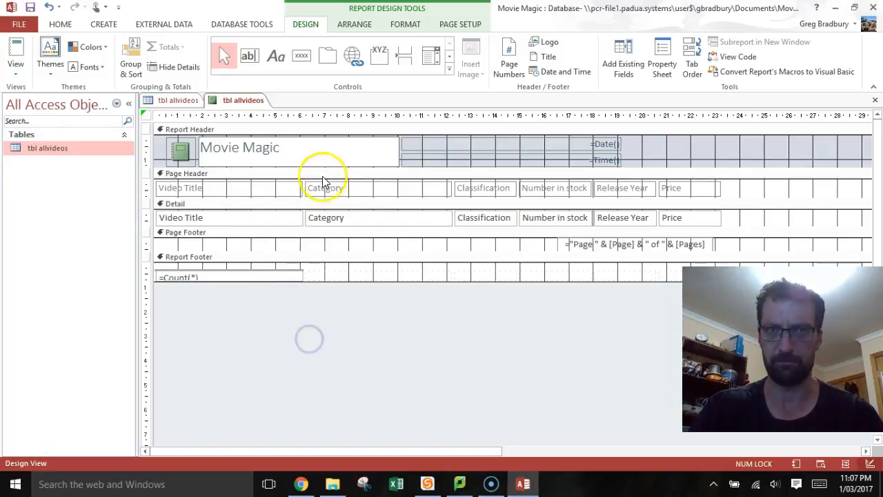
# Step: Extend the header title to "Movie Magic - Video List" and show the report in Report View
pyautogui.click(433, 145)
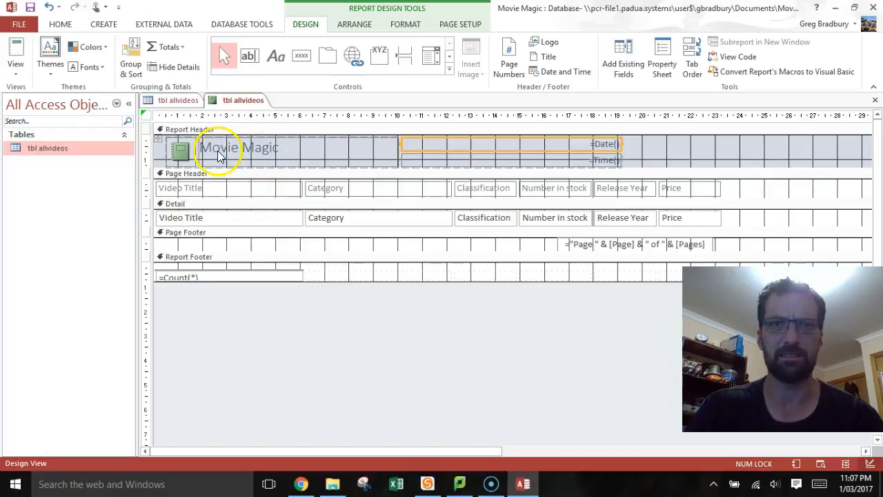
pyautogui.click(277, 148)
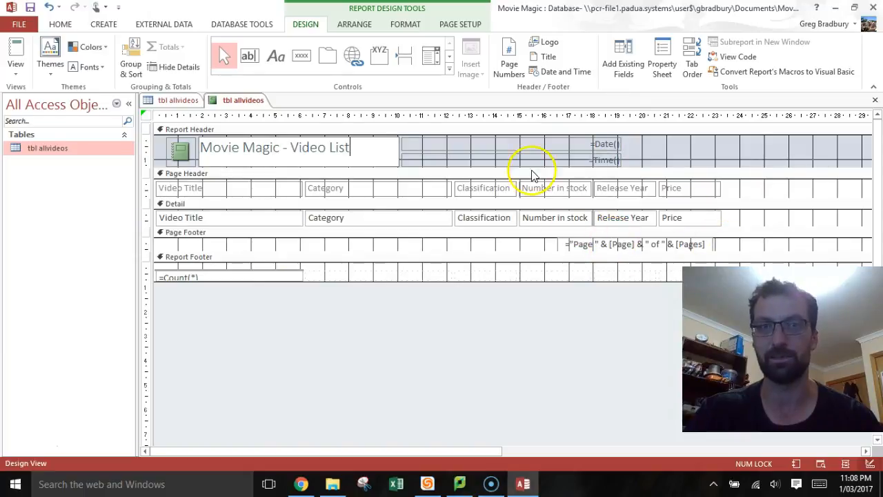
pyautogui.click(16, 49)
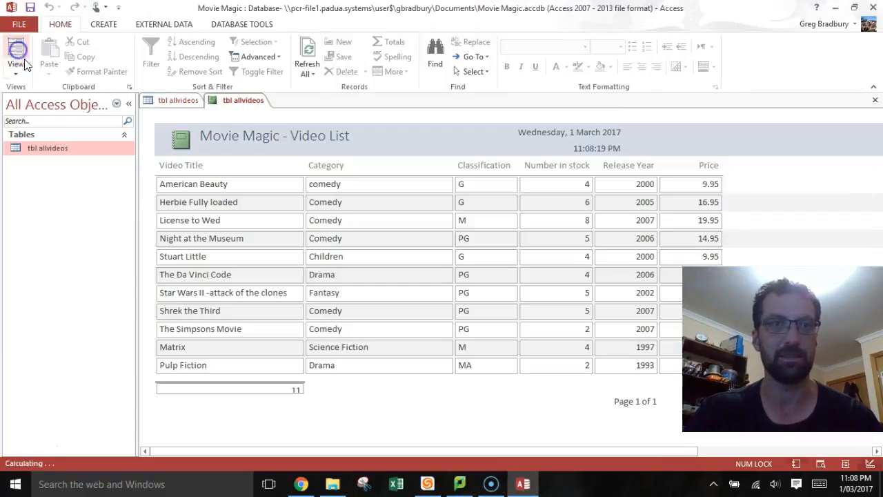